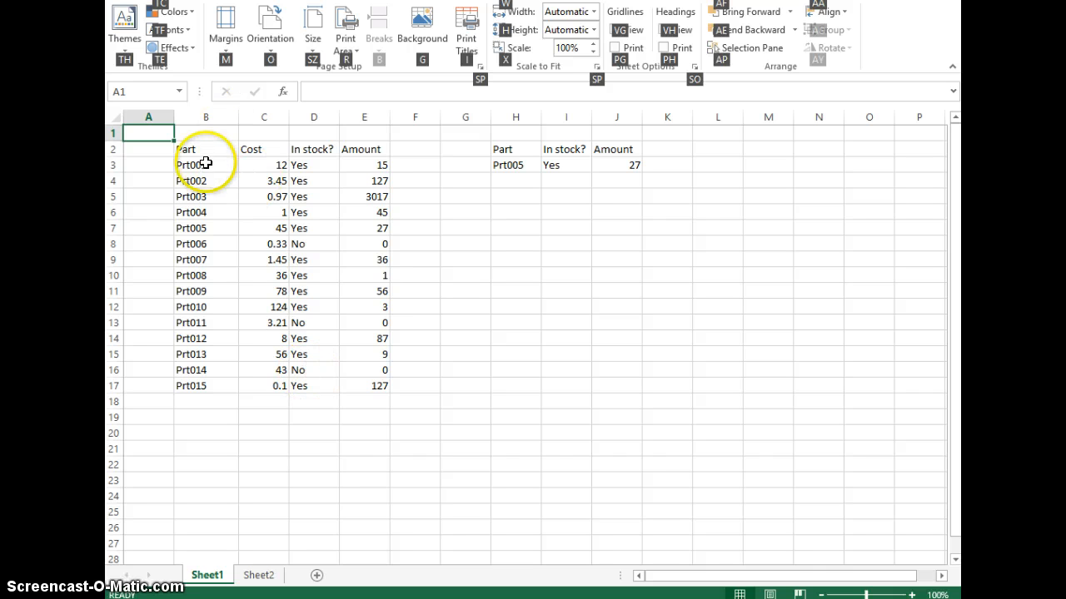
Fill the parts table's header cells B2:E2 with dark blue
left_click_drag(198, 149, 359, 149)
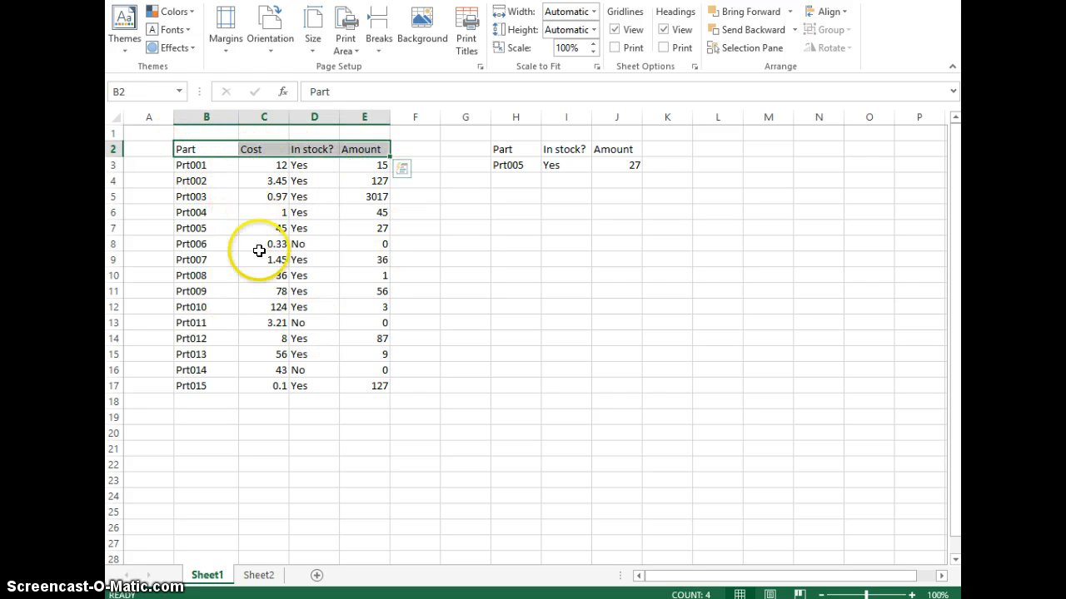
left_click(169, 1)
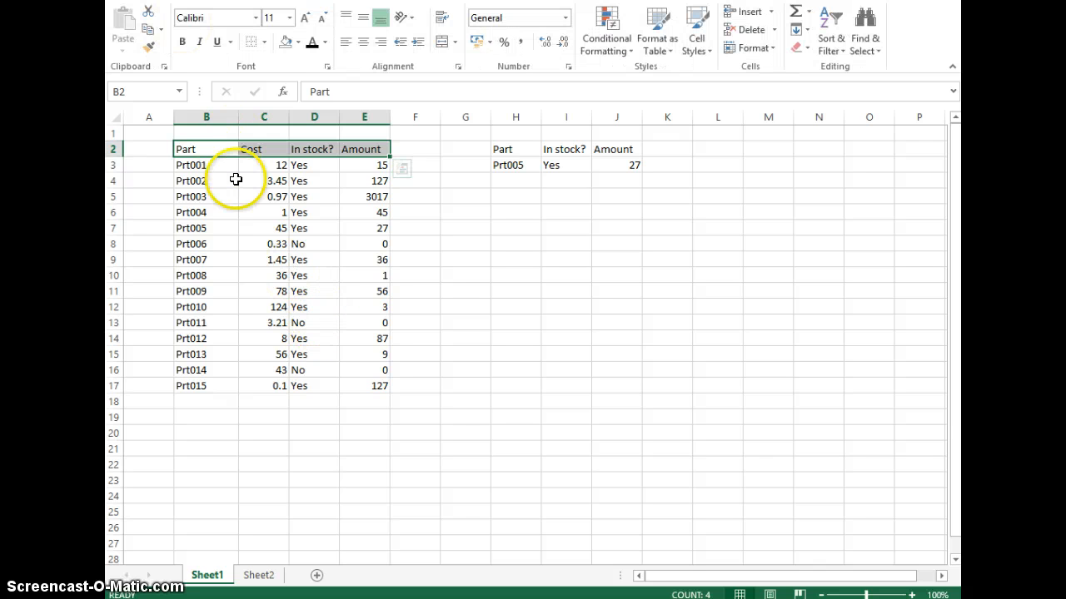
left_click(299, 43)
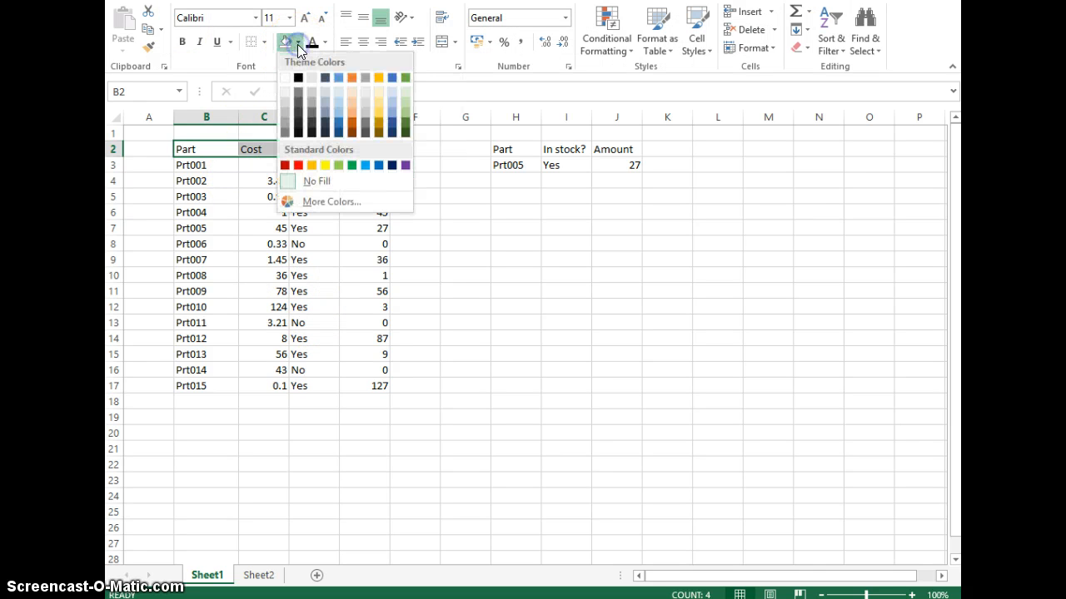
left_click(338, 119)
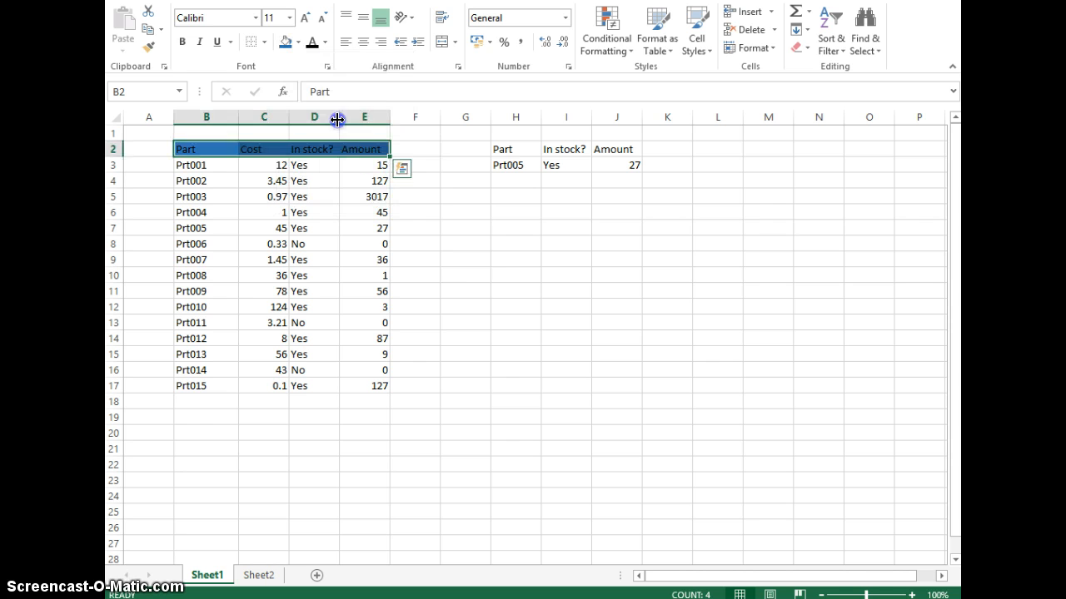
left_click(445, 198)
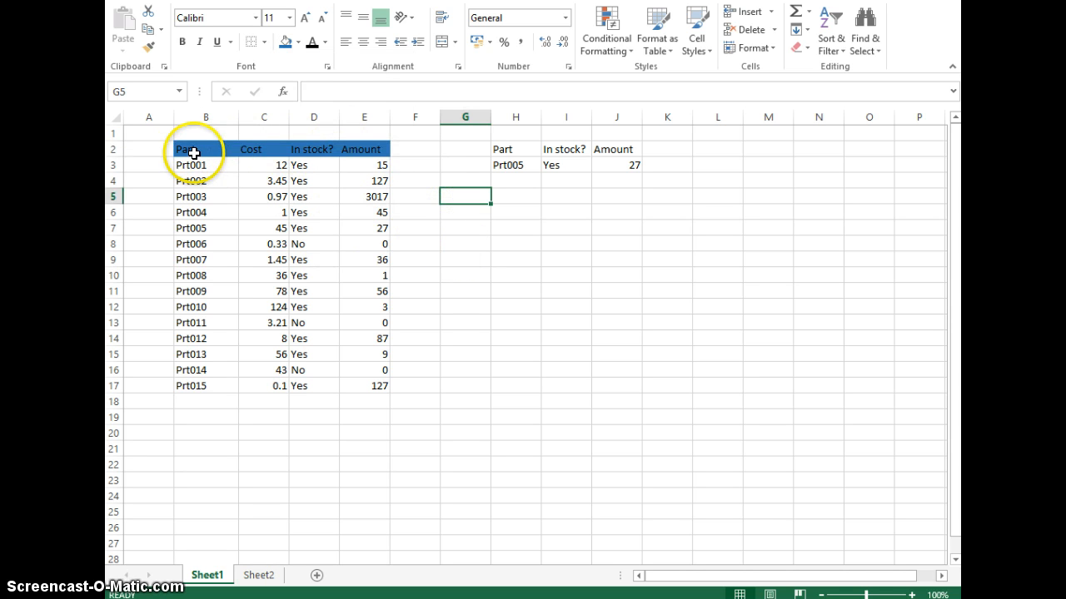
Change the font colour of the header cells B2:E2 to white
left_click_drag(193, 153, 367, 150)
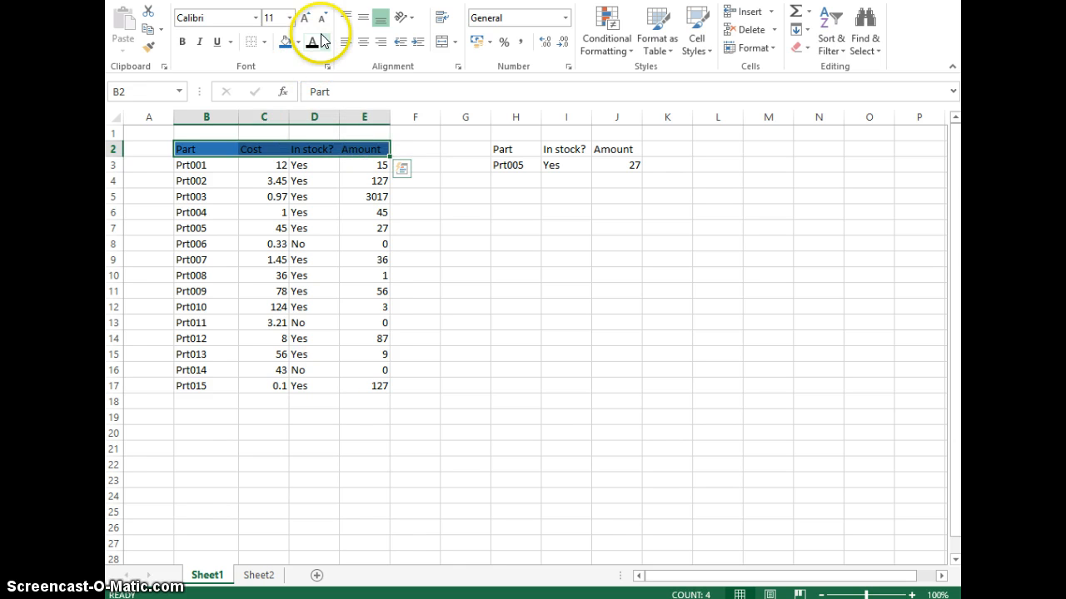
left_click(324, 41)
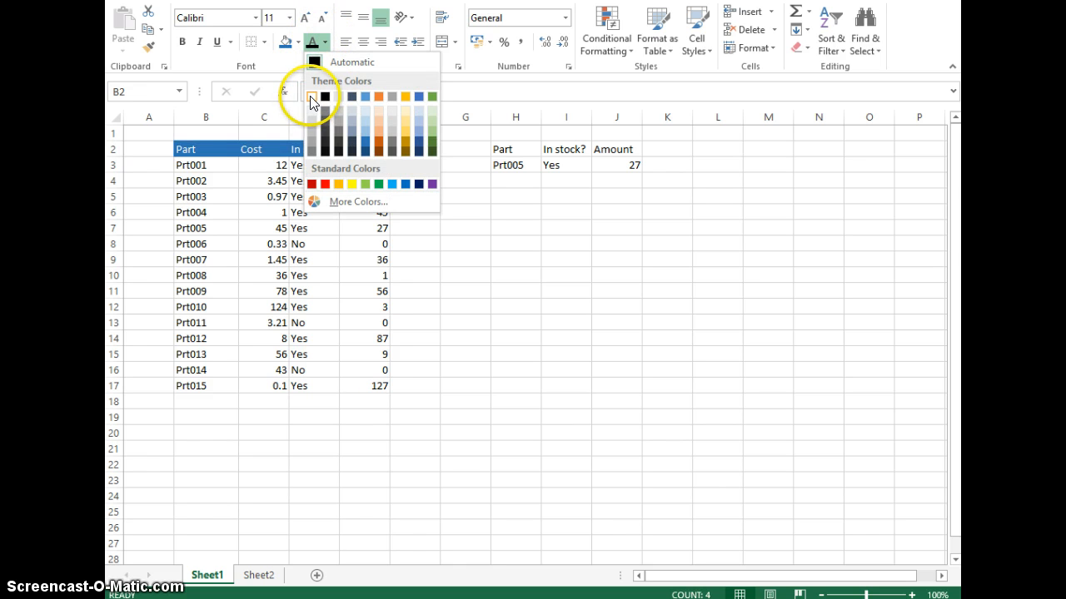
left_click(311, 97)
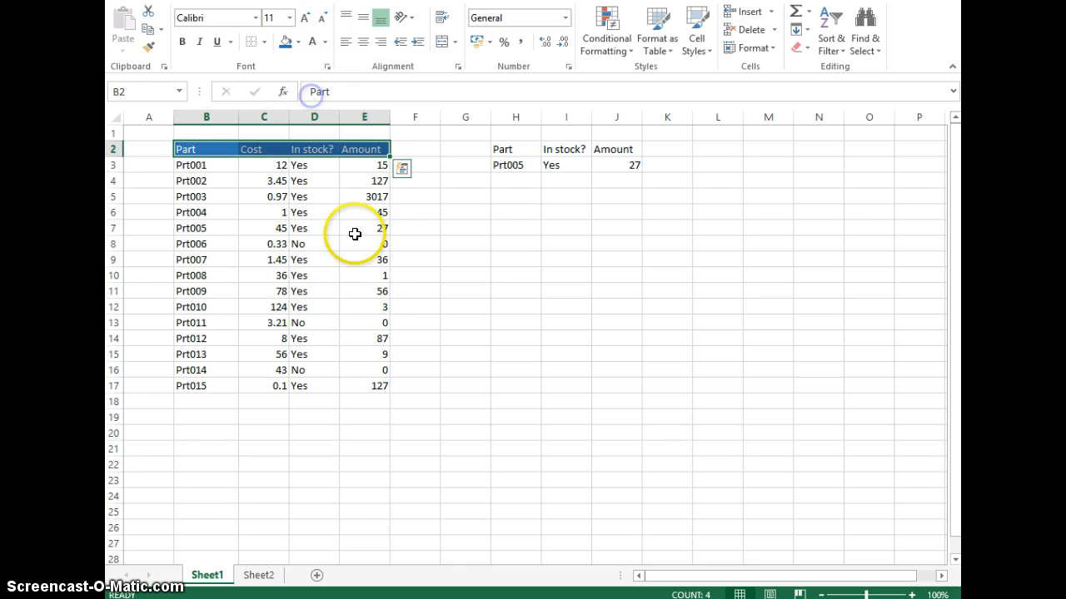
Make the header text in B2:E2 bold and set its font size to 12
left_click(182, 43)
left_click(287, 18)
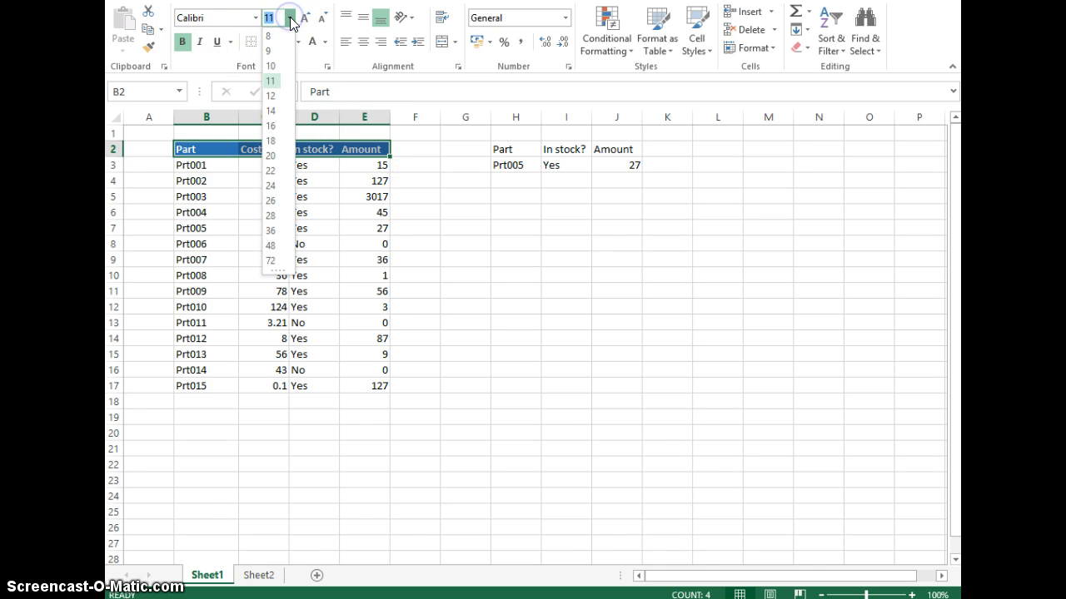
left_click(277, 97)
left_click(498, 291)
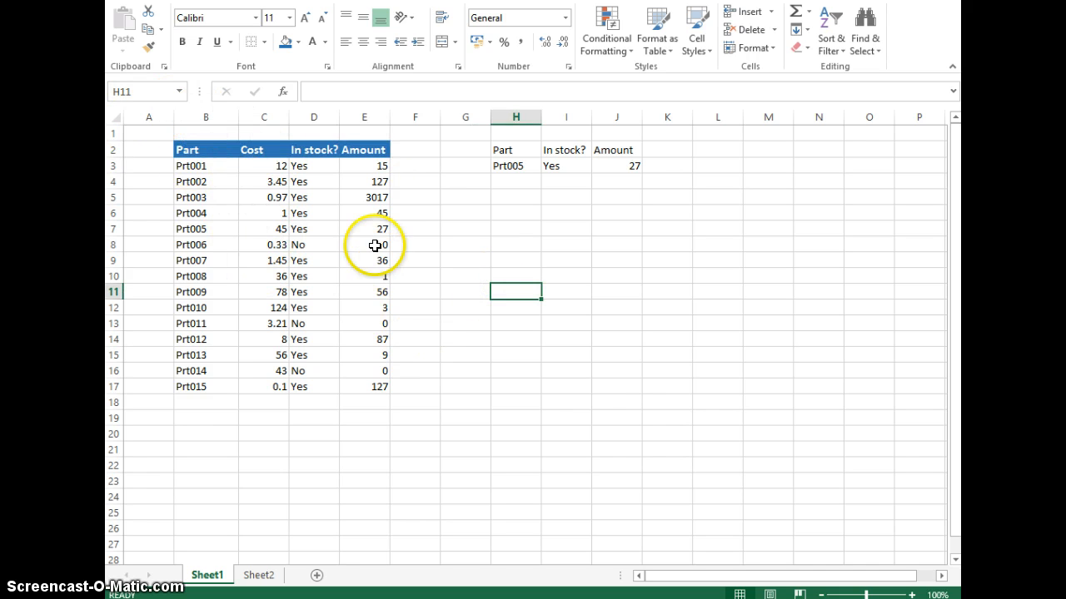
Auto-fit column D to its In stock? heading and narrow the Cost column C slightly
double_click(340, 119)
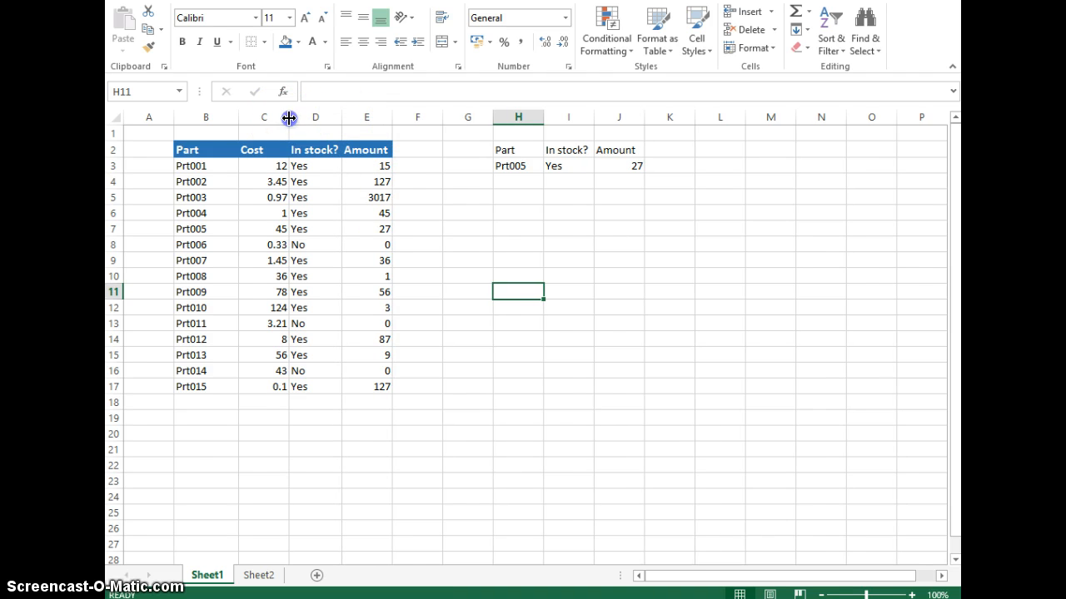
mouse_move(289, 118)
left_mouse_down()
mouse_move(263, 121)
mouse_move(283, 117)
left_mouse_up()
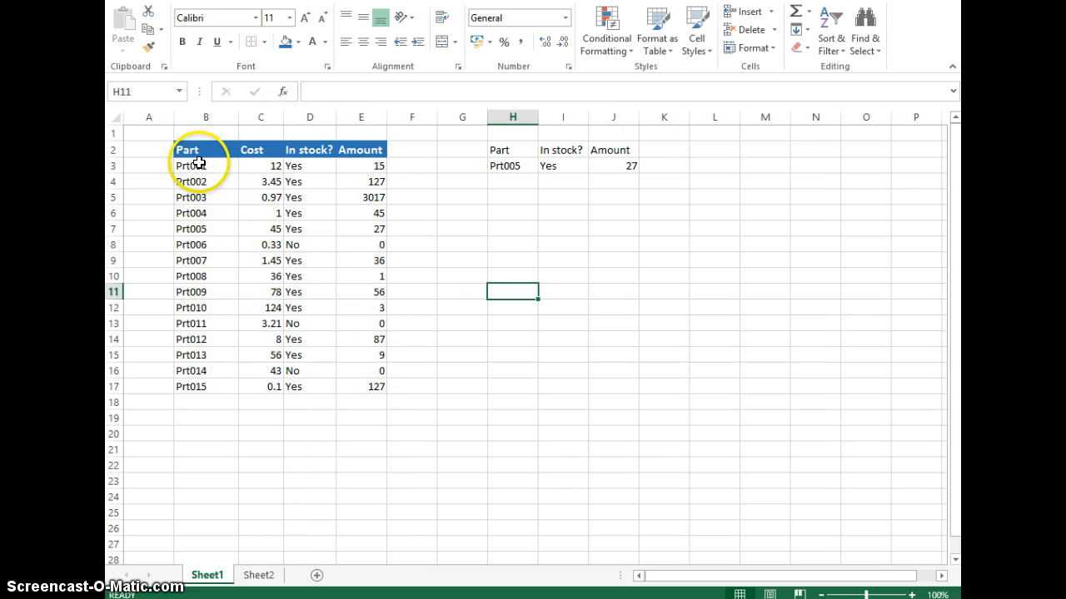
left_click_drag(207, 170, 364, 387)
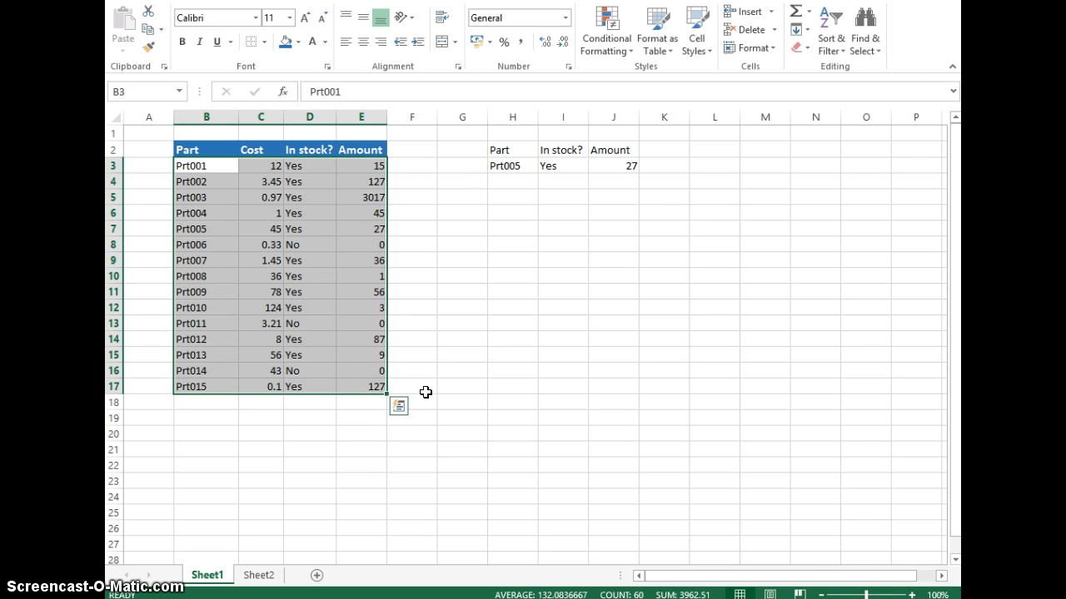
left_click(264, 42)
left_click(506, 308)
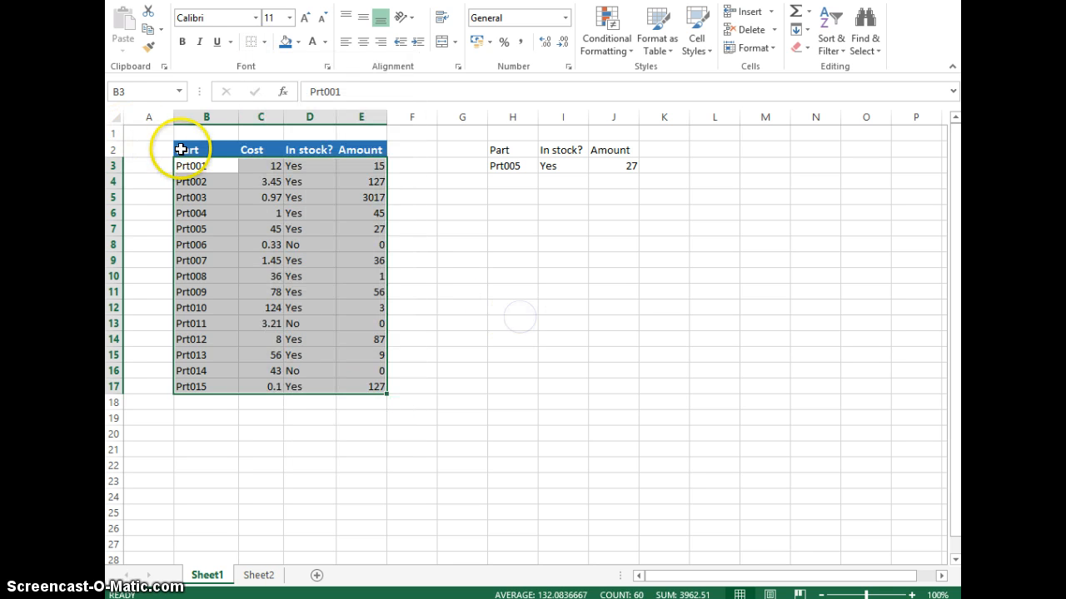
Apply All Borders to the whole parts table, B2:E17, including the header row
left_click_drag(190, 149, 343, 390)
left_click(264, 42)
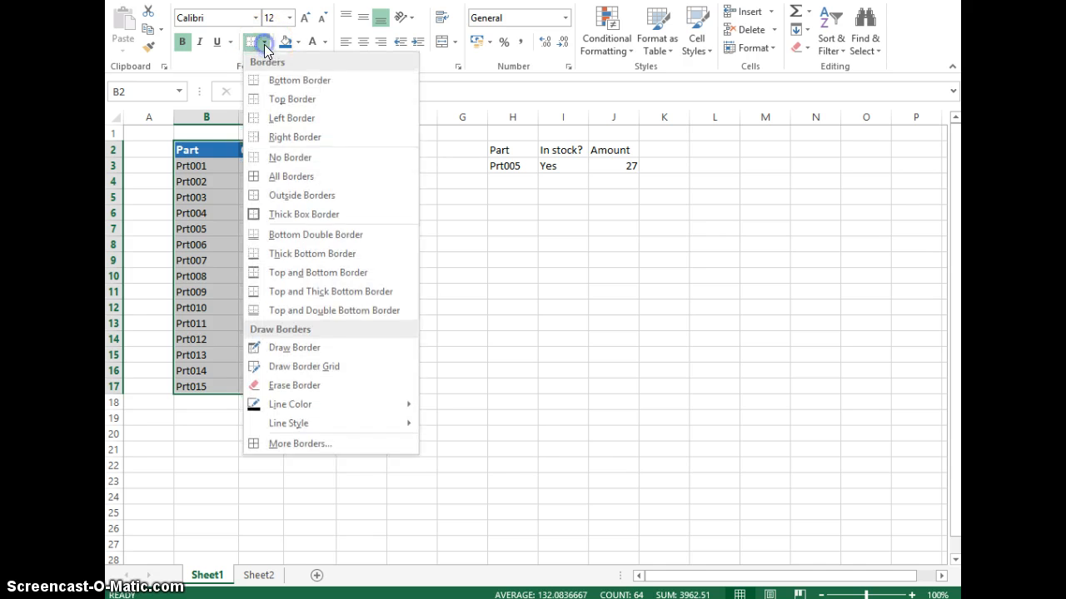
left_click(291, 176)
left_click(454, 260)
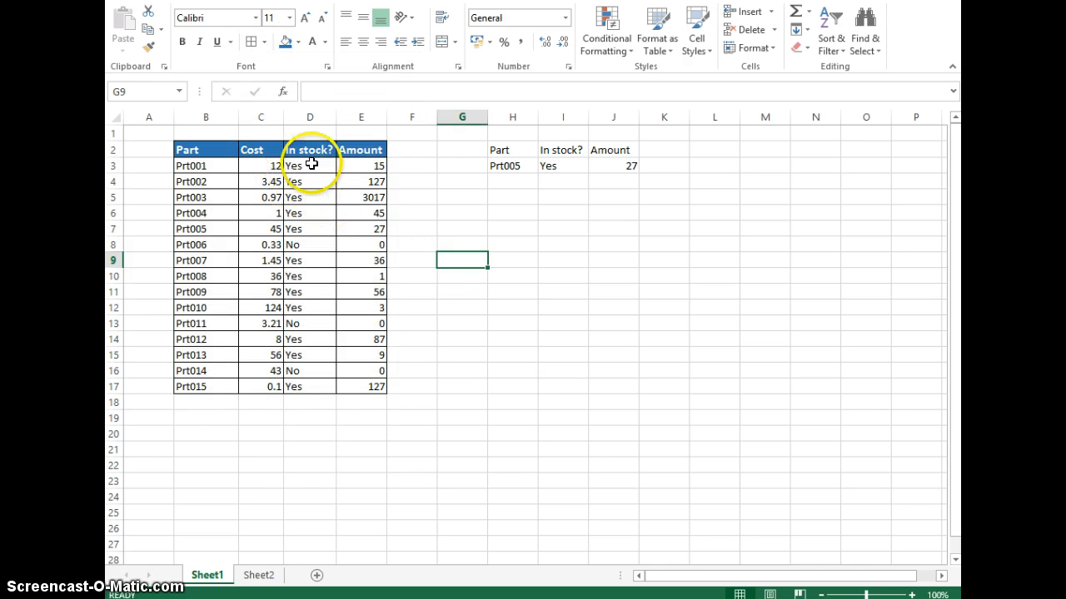
Centre the In stock? values in D3:D17 horizontally
left_click_drag(304, 165, 297, 379)
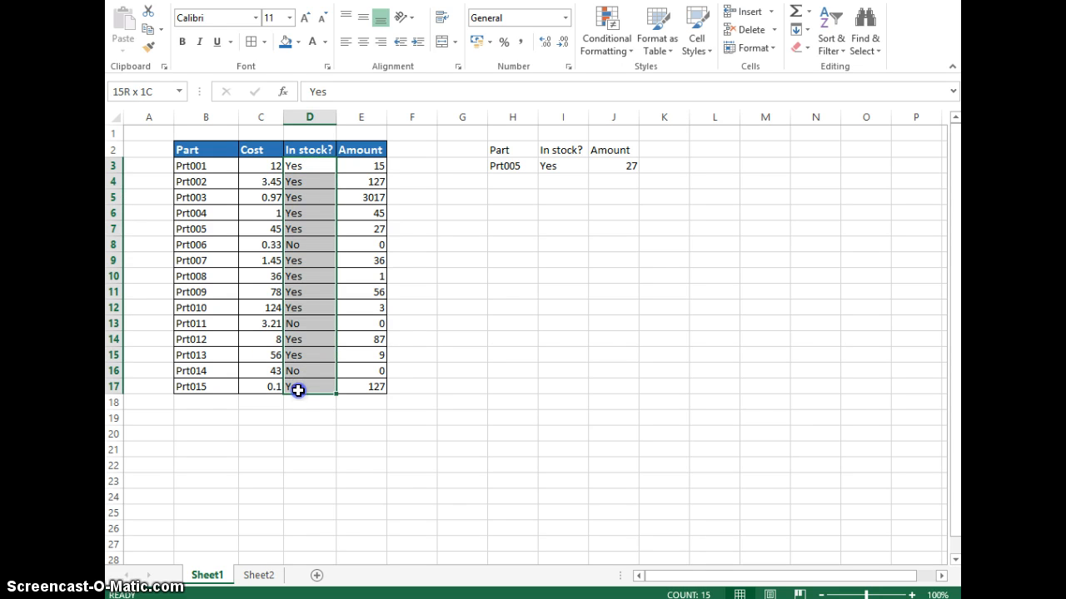
left_click(363, 42)
left_click(414, 298)
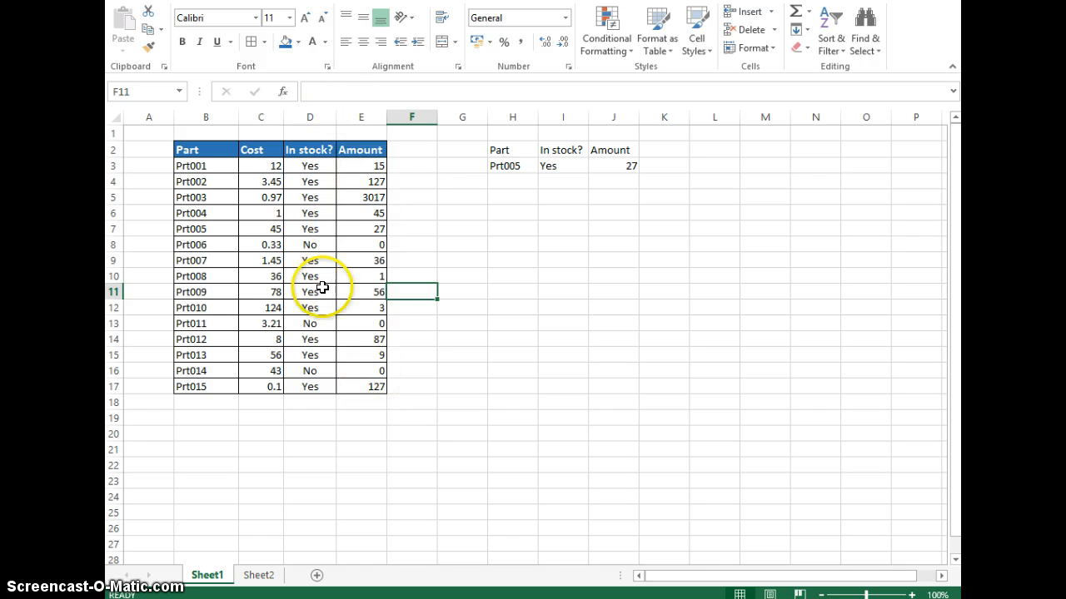
Fill the part number cells B3:B17 with light blue
left_click_drag(200, 161, 207, 386)
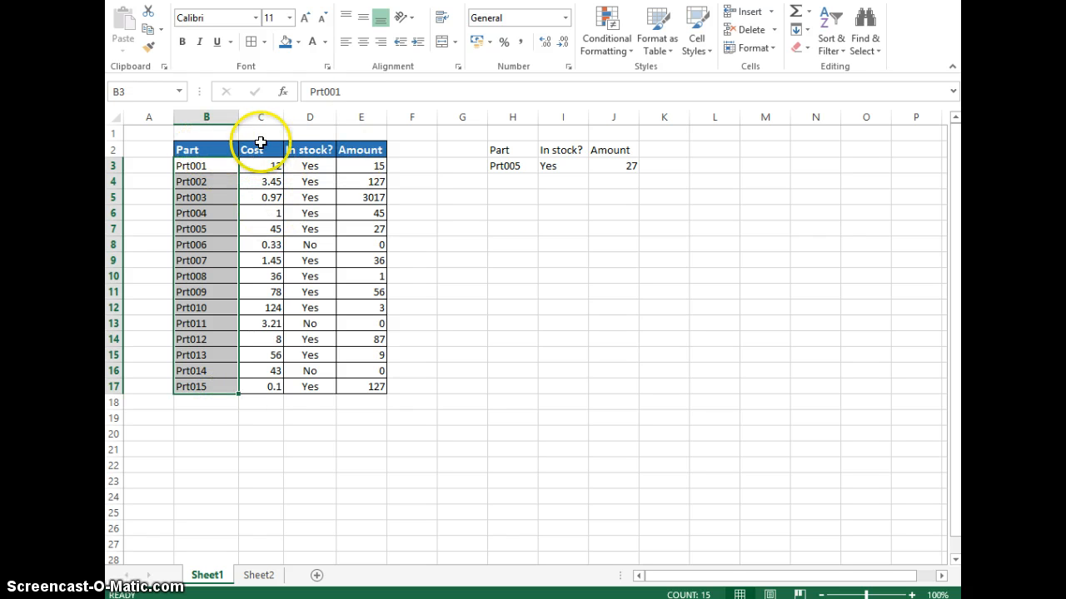
left_click(298, 42)
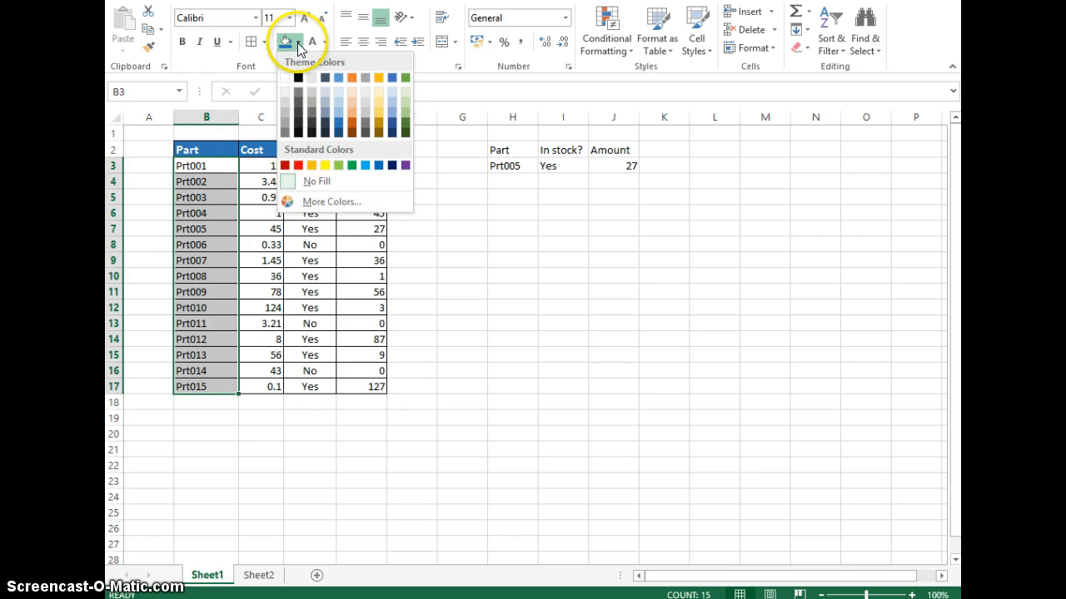
left_click(341, 103)
left_click(480, 248)
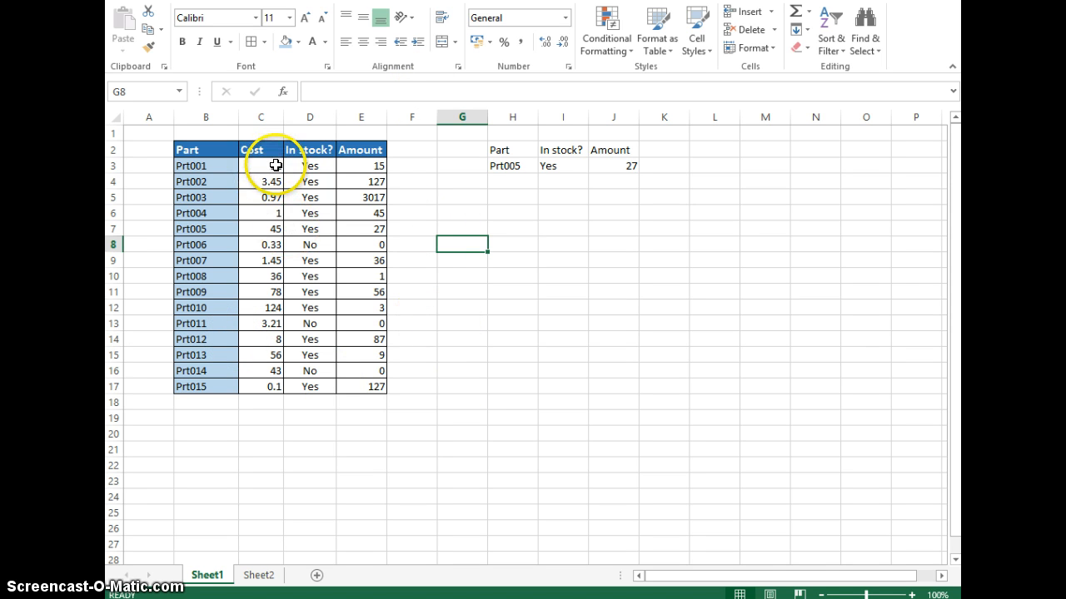
Apply the Currency number format to the Cost values in C3:C17
left_click_drag(269, 165, 277, 385)
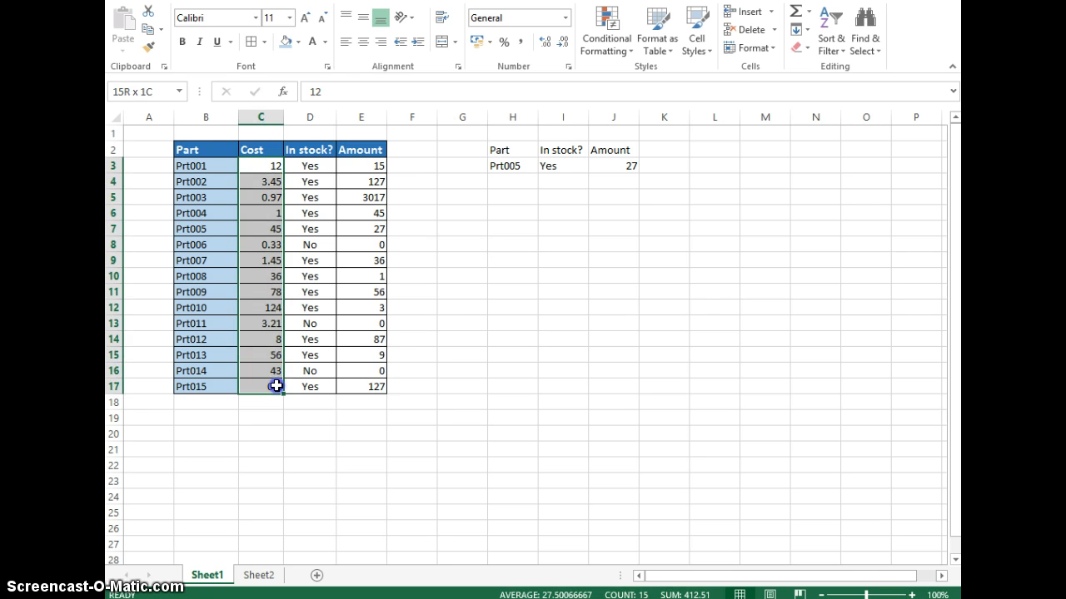
left_click(262, 167)
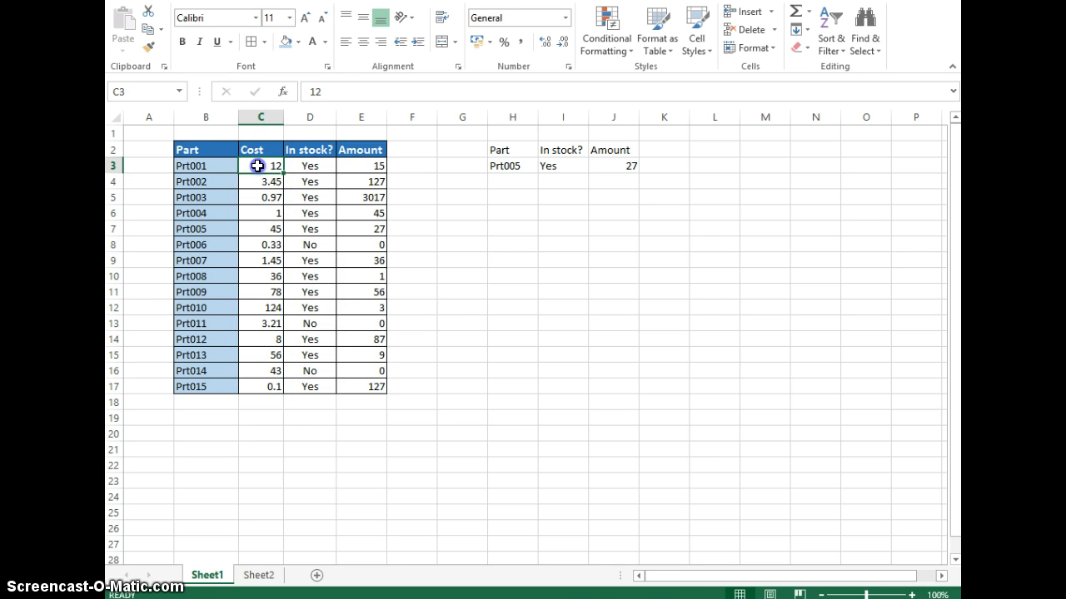
left_click_drag(257, 165, 275, 385)
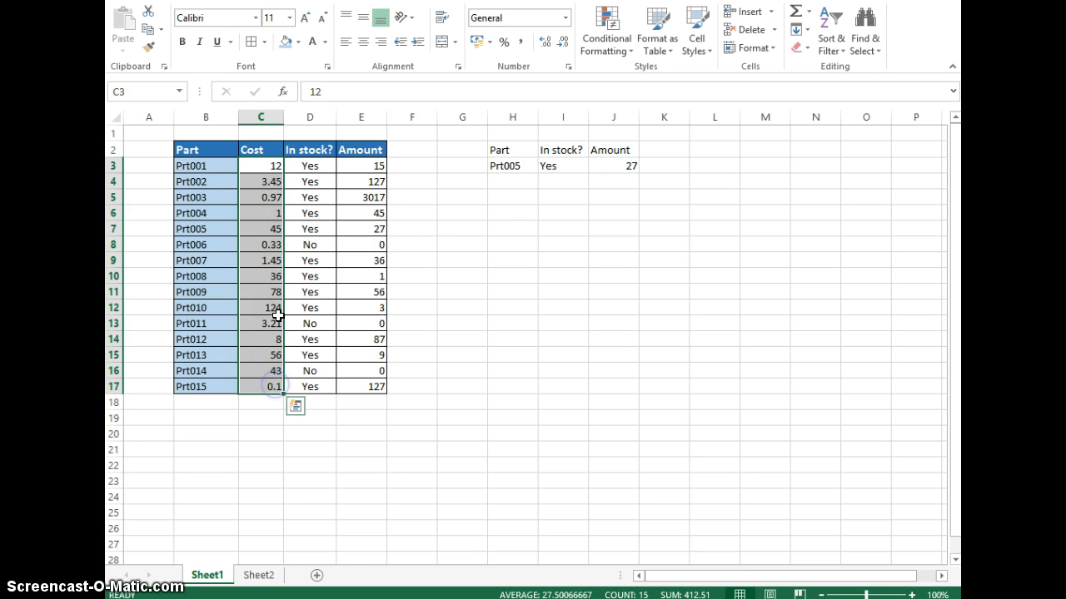
left_click(266, 165)
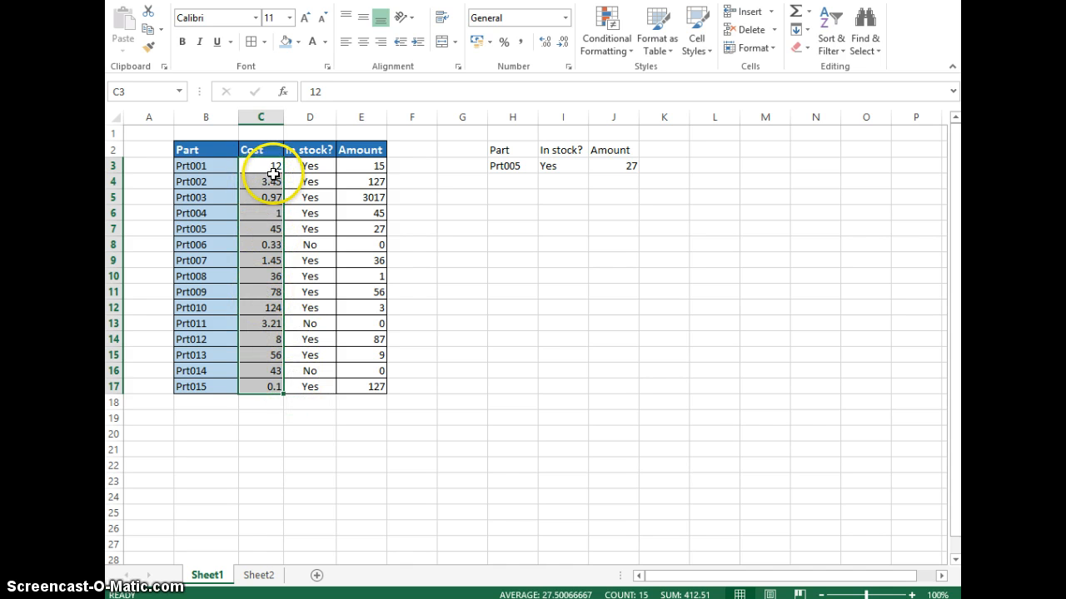
left_click(566, 19)
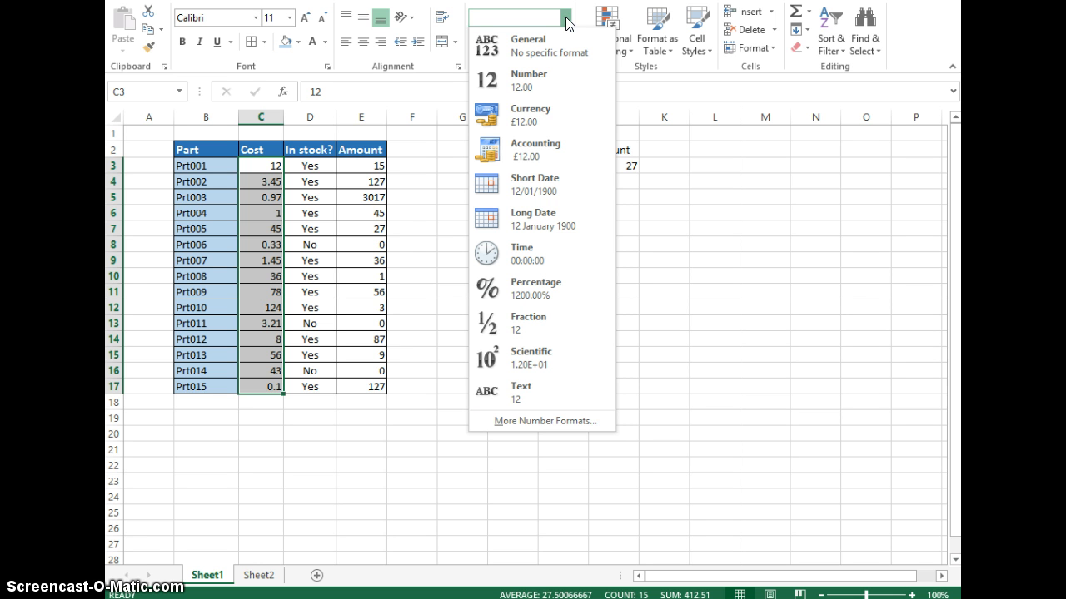
left_click(530, 114)
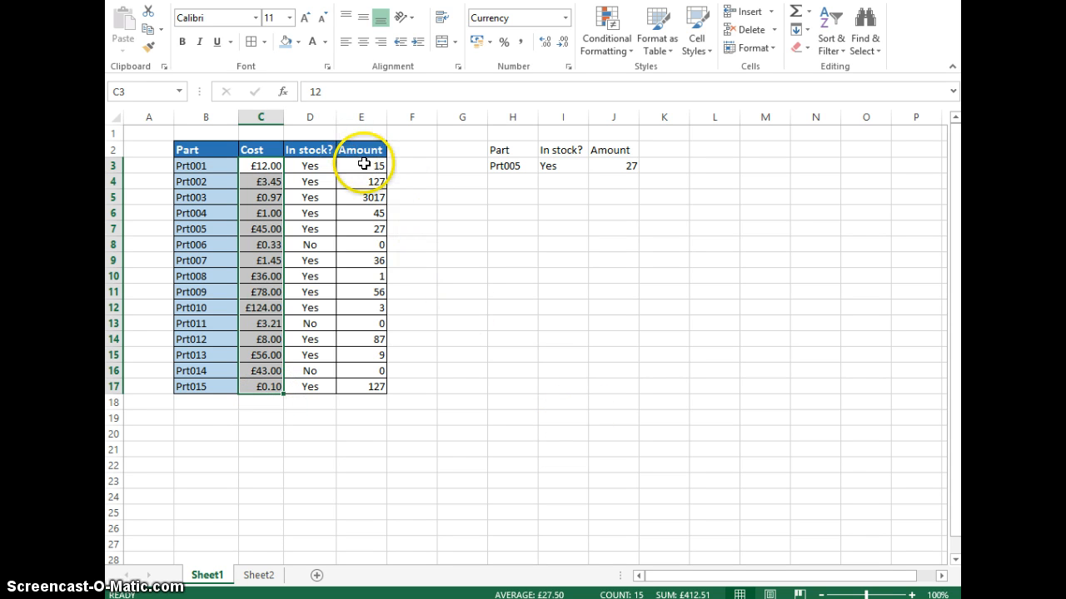
Apply the Number format to the Amount values in E3:E17
left_click_drag(364, 164, 365, 391)
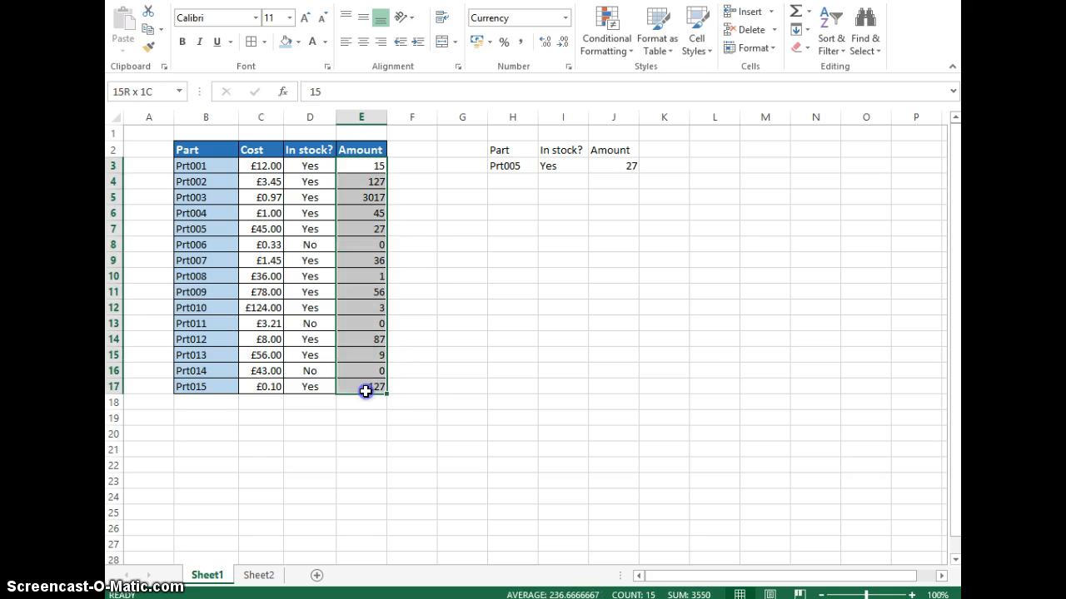
left_click(566, 17)
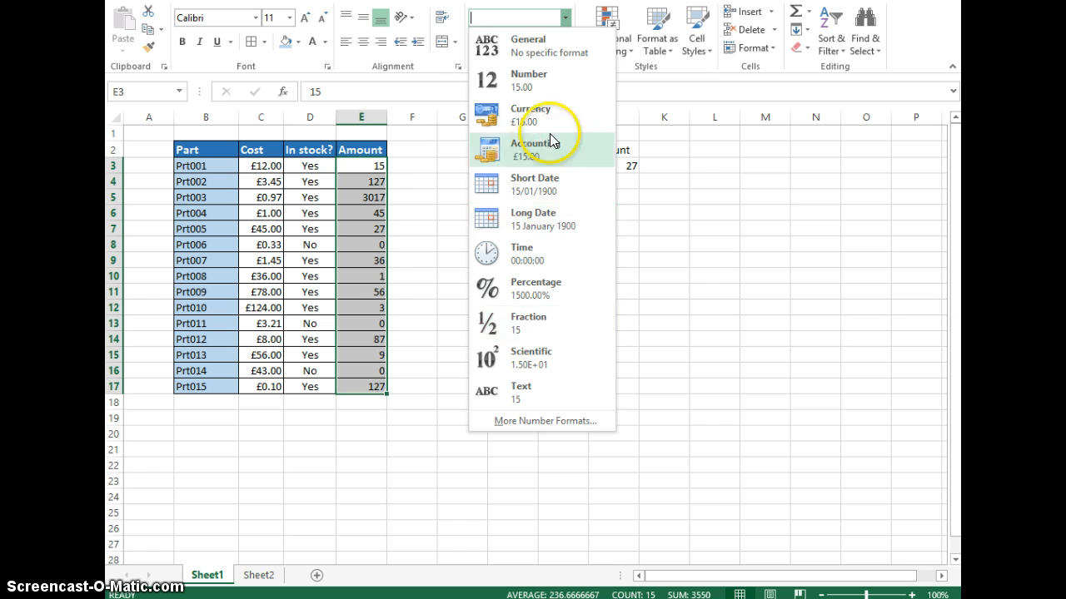
left_click(556, 81)
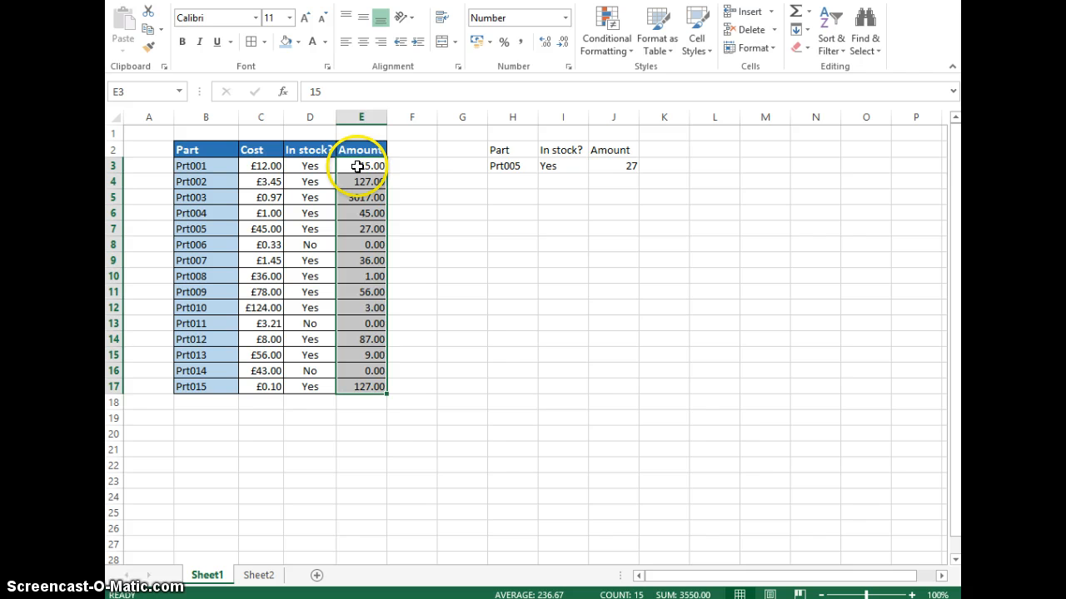
Set the Amount values in E3:E17 to display with 0 decimal places
right_click(357, 167)
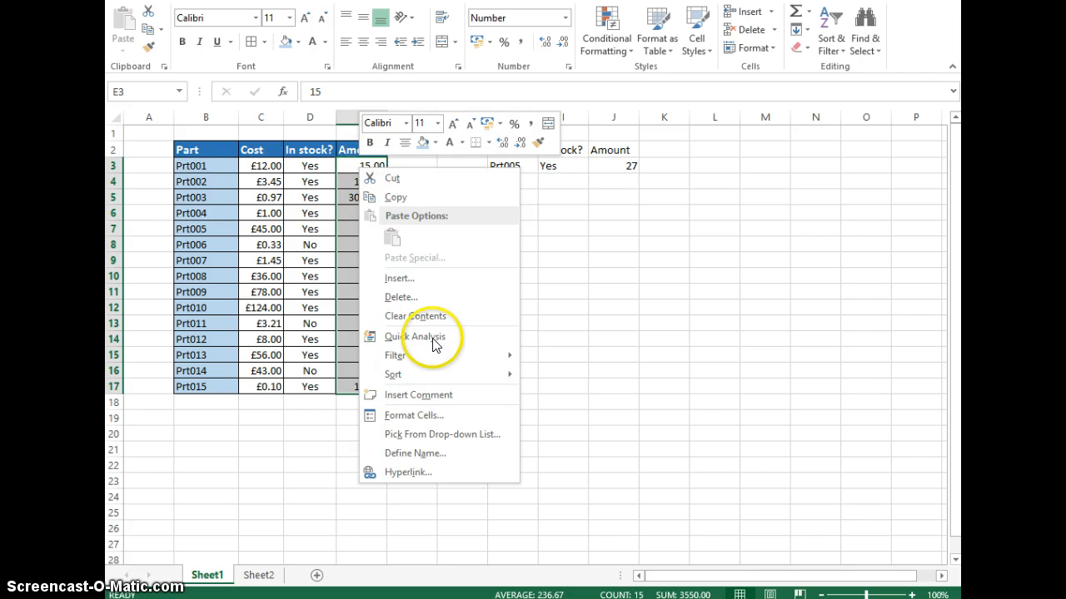
left_click(423, 415)
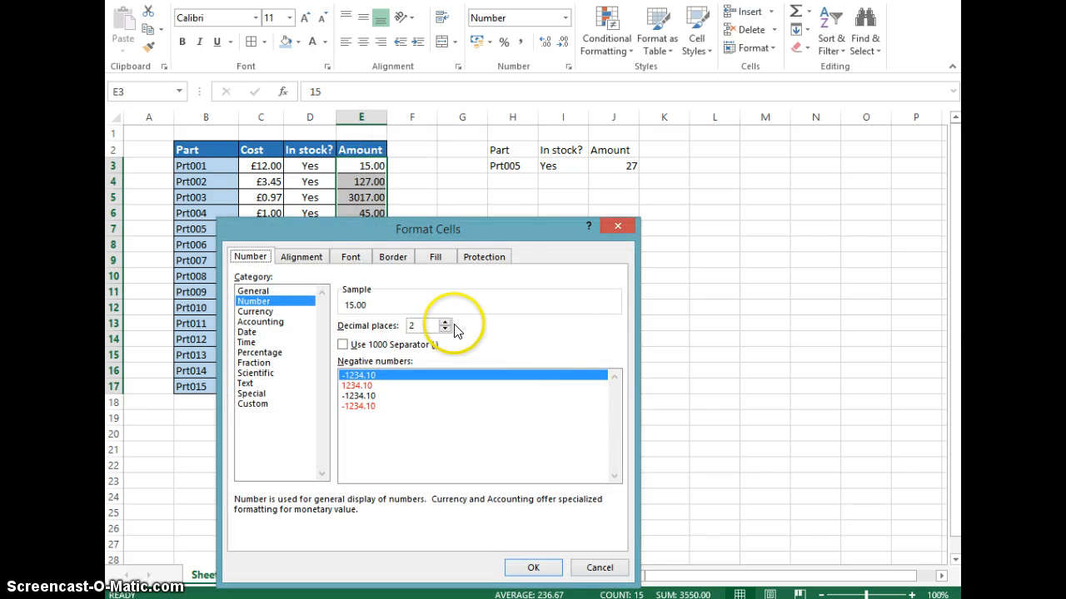
left_click(533, 567)
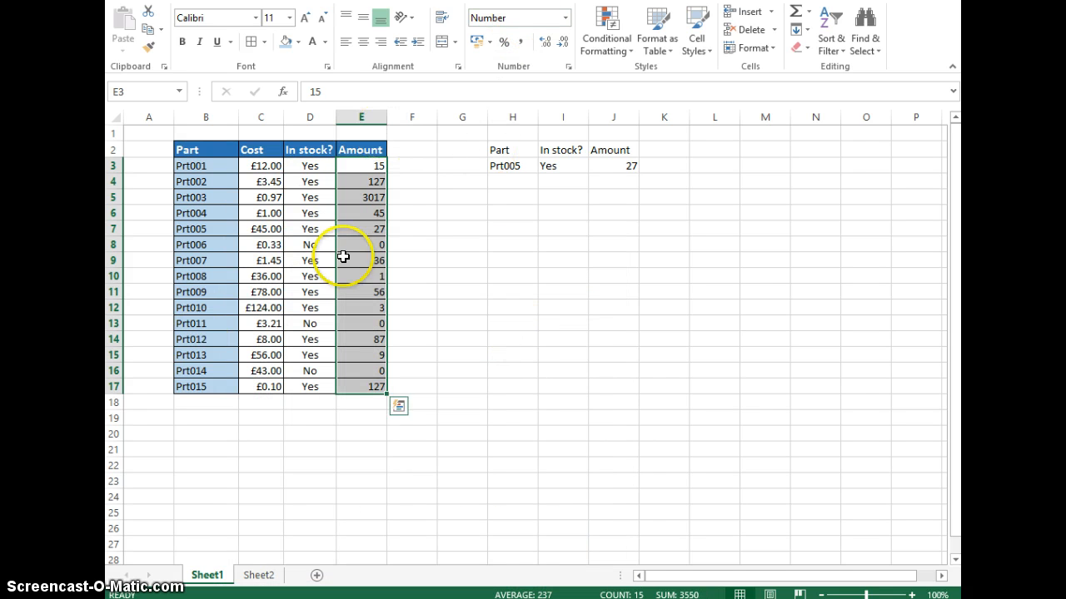
left_click(414, 386)
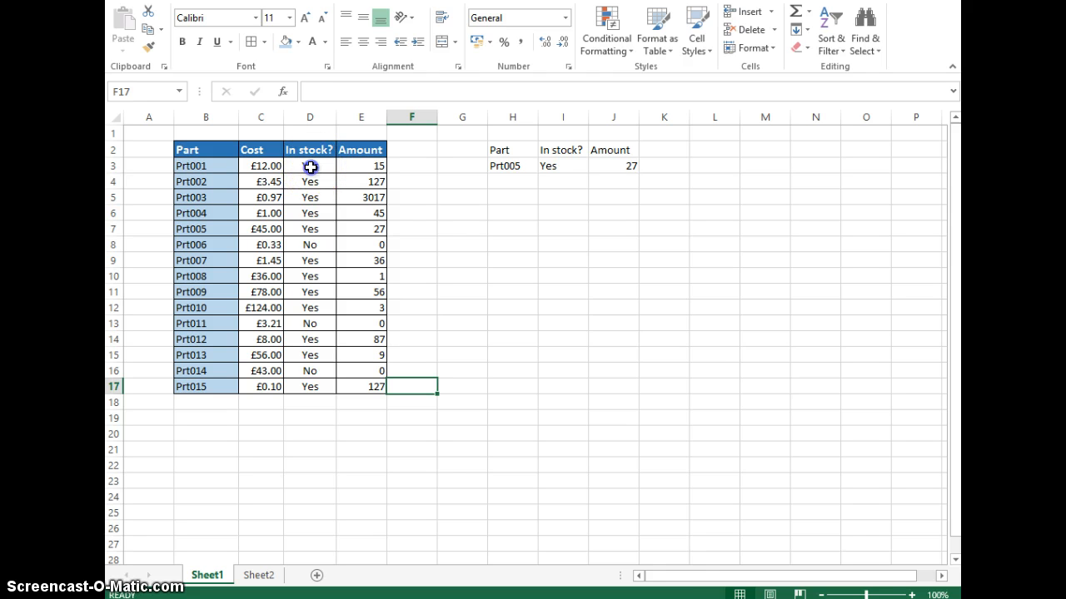
Add a Text that Contains conditional formatting rule to D3:D17 giving "Yes" cells Green Fill with Dark Green Text
left_click_drag(310, 167, 312, 386)
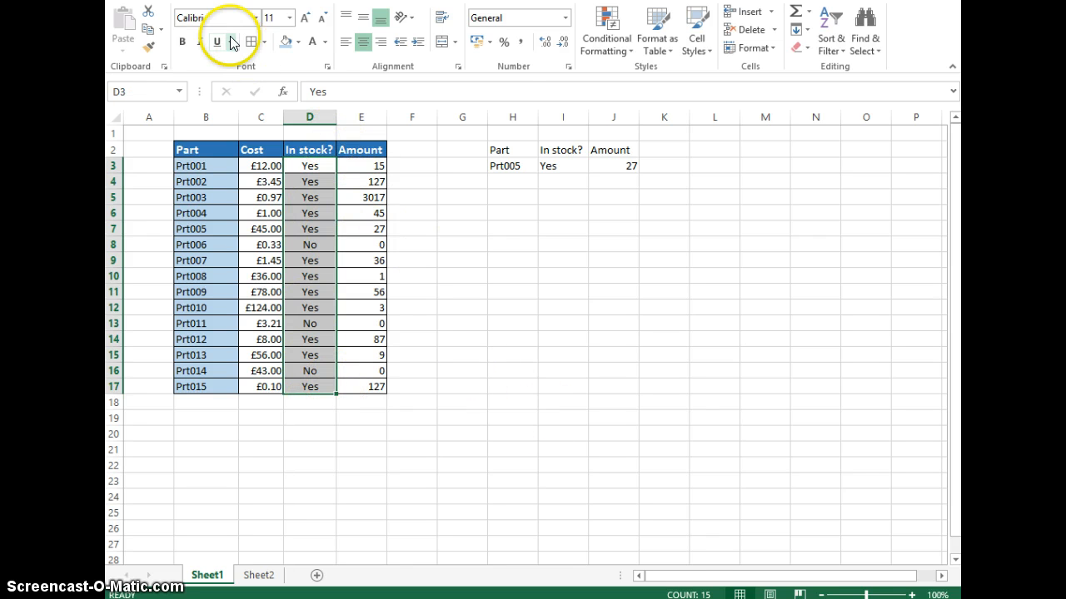
left_click(625, 50)
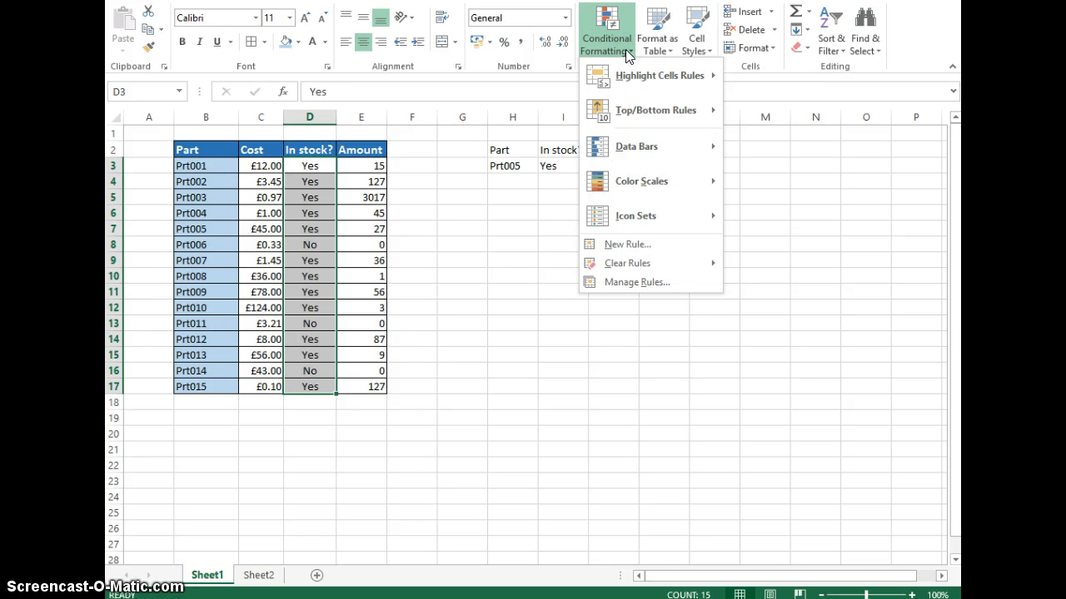
mouse_move(649, 78)
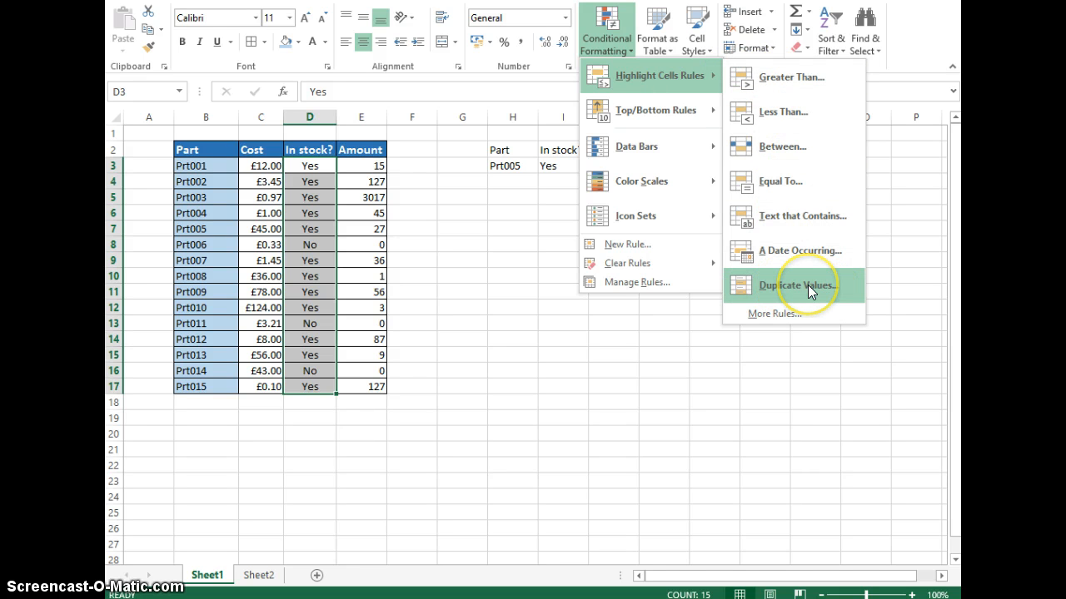
left_click(805, 215)
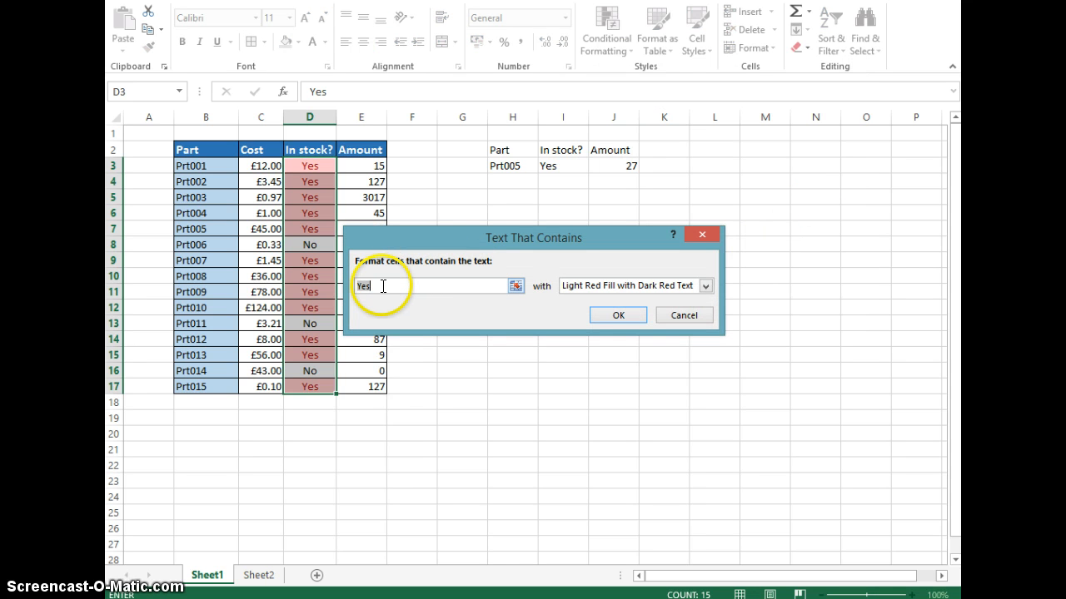
left_click(704, 286)
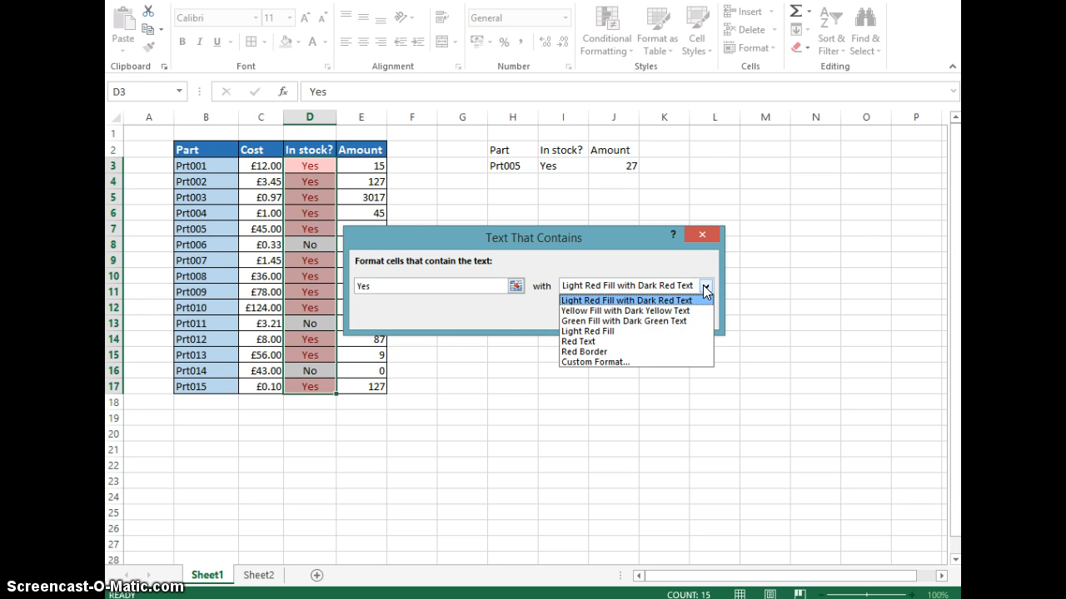
left_click(639, 323)
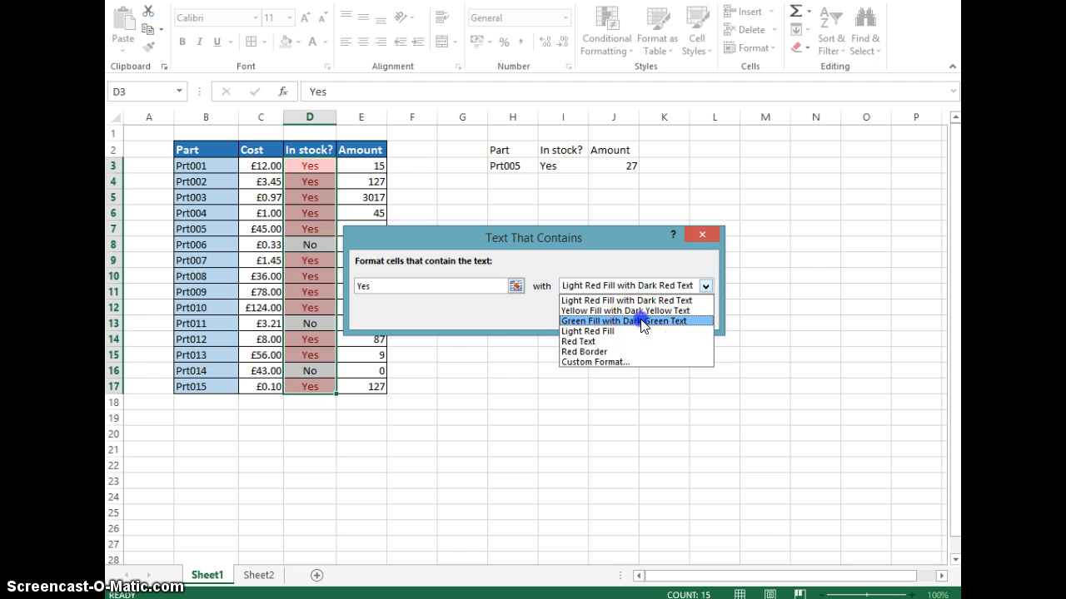
left_click(639, 323)
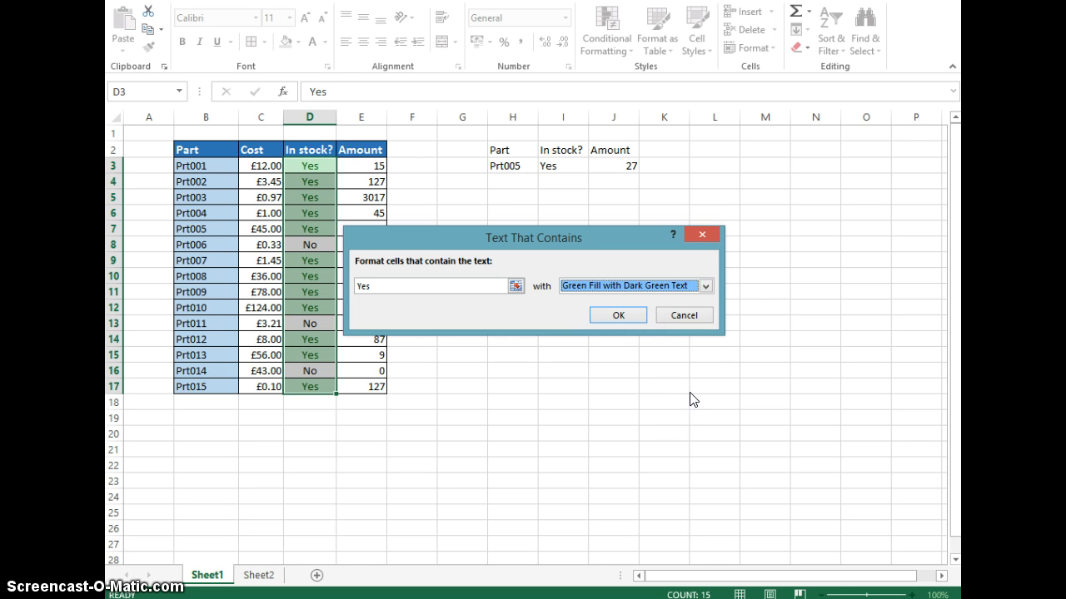
left_click(622, 315)
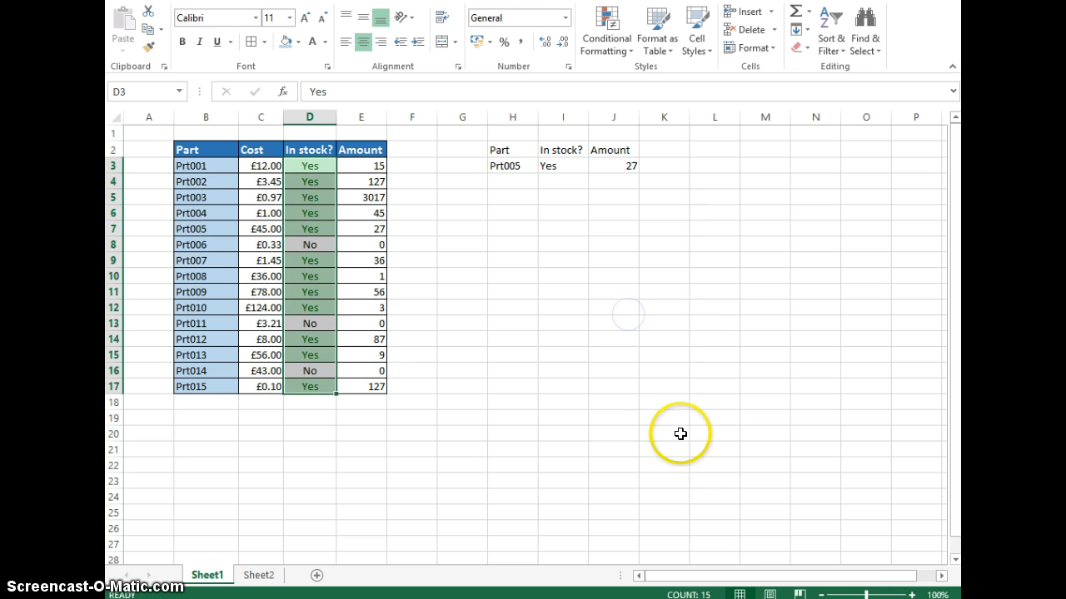
Add a second Text that Contains rule to D3:D17 giving "No" cells Light Red Fill with Dark Red Text
left_click(608, 46)
mouse_move(655, 83)
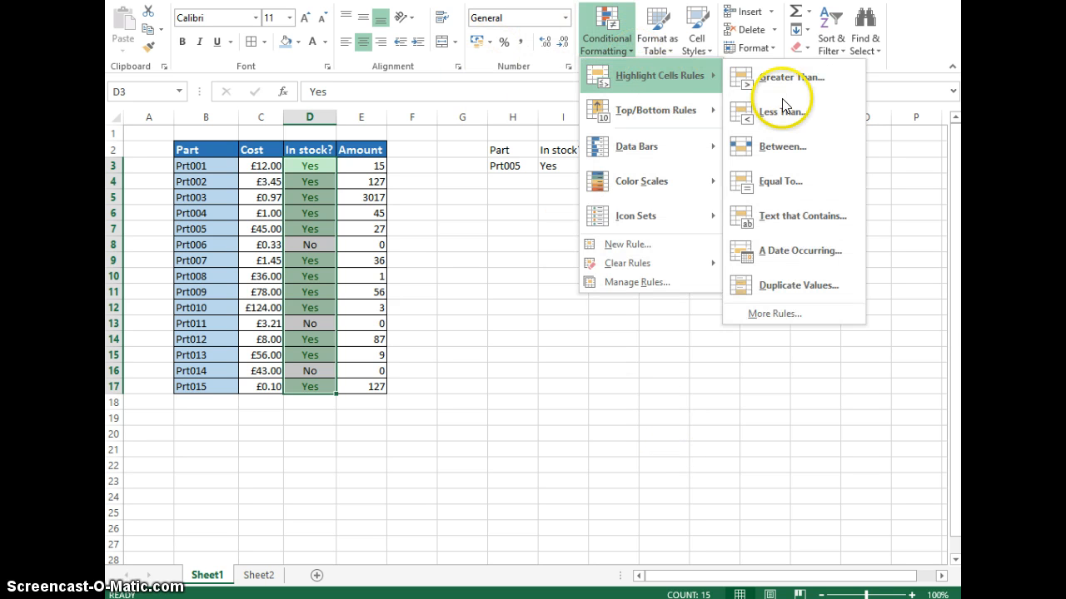
left_click(792, 217)
type("N")
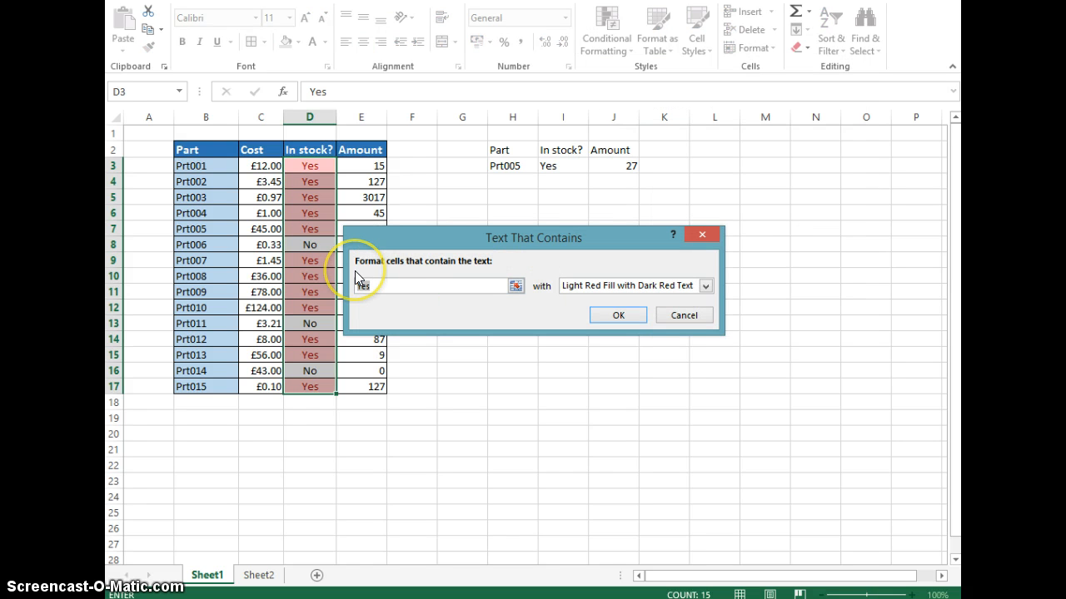
type("o")
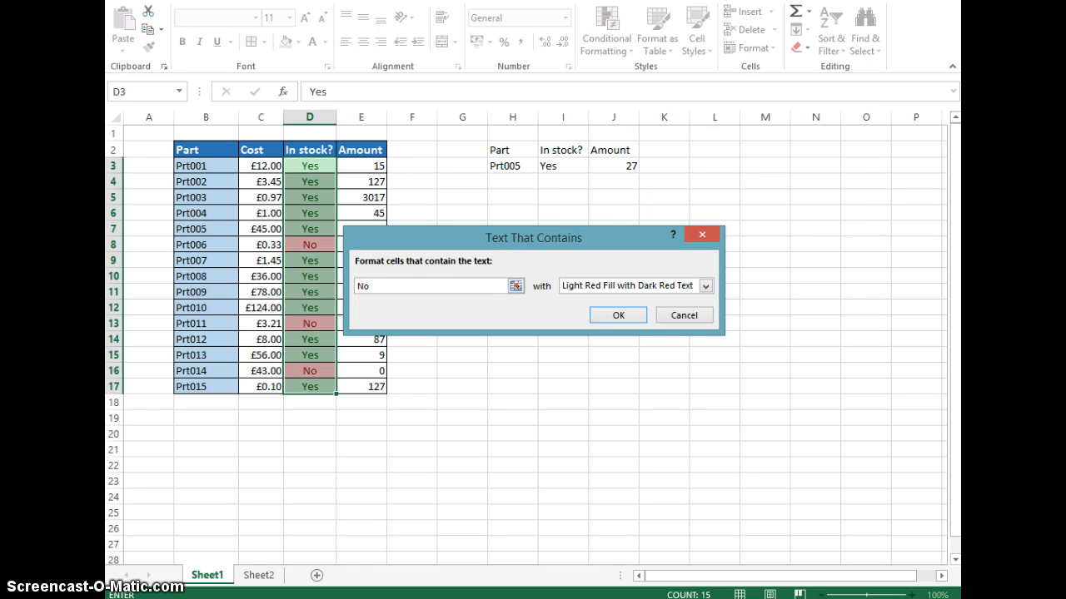
left_click(624, 315)
left_click(478, 398)
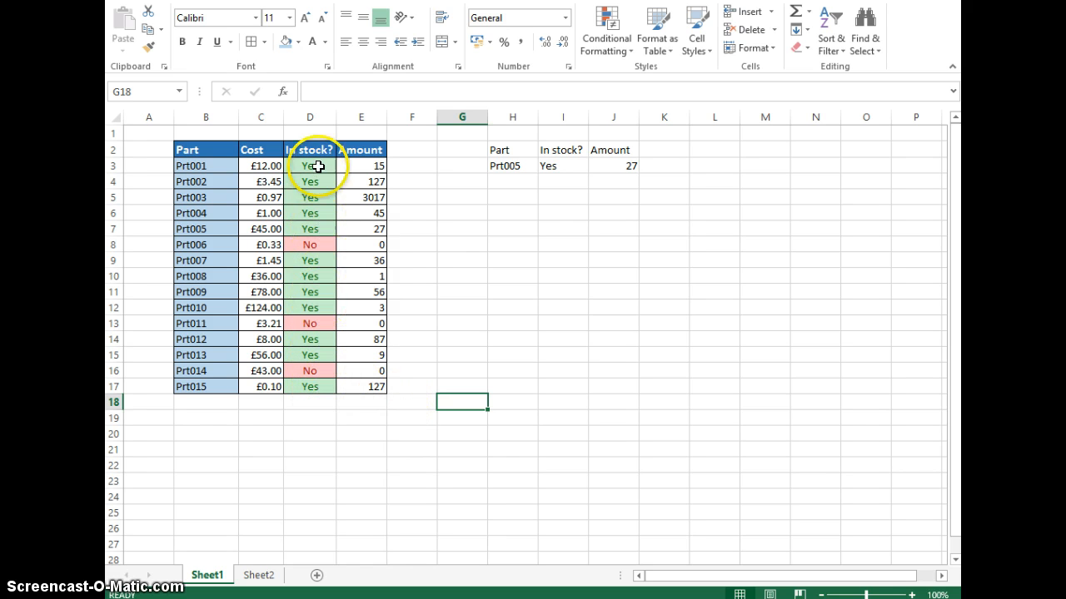
Change the In stock? value for Prt006 in D8 to Yes to test the conditional formatting
left_click(309, 245)
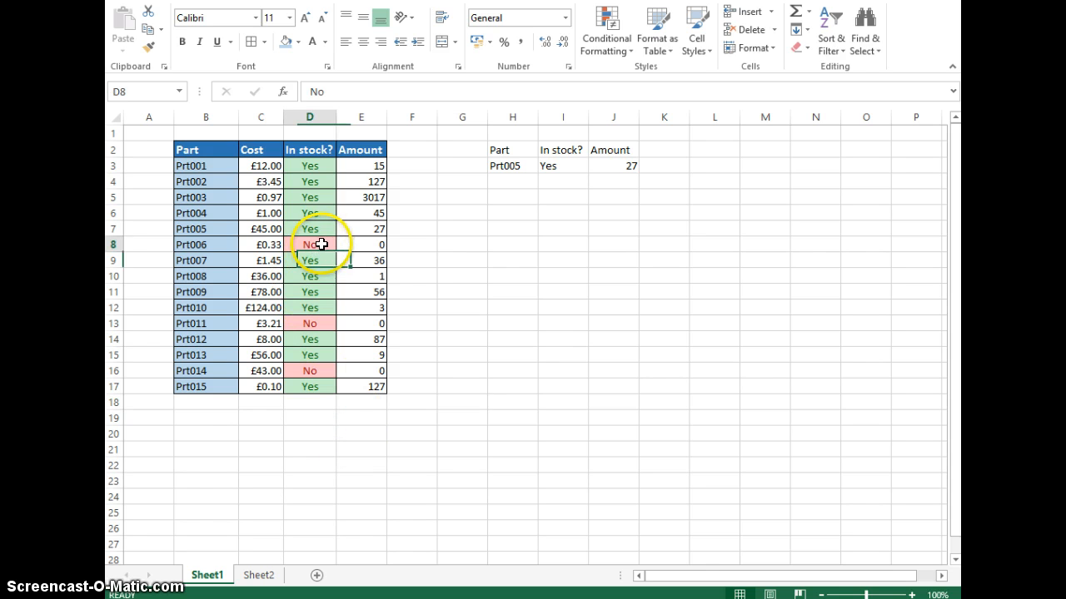
type("Yes")
left_click(585, 333)
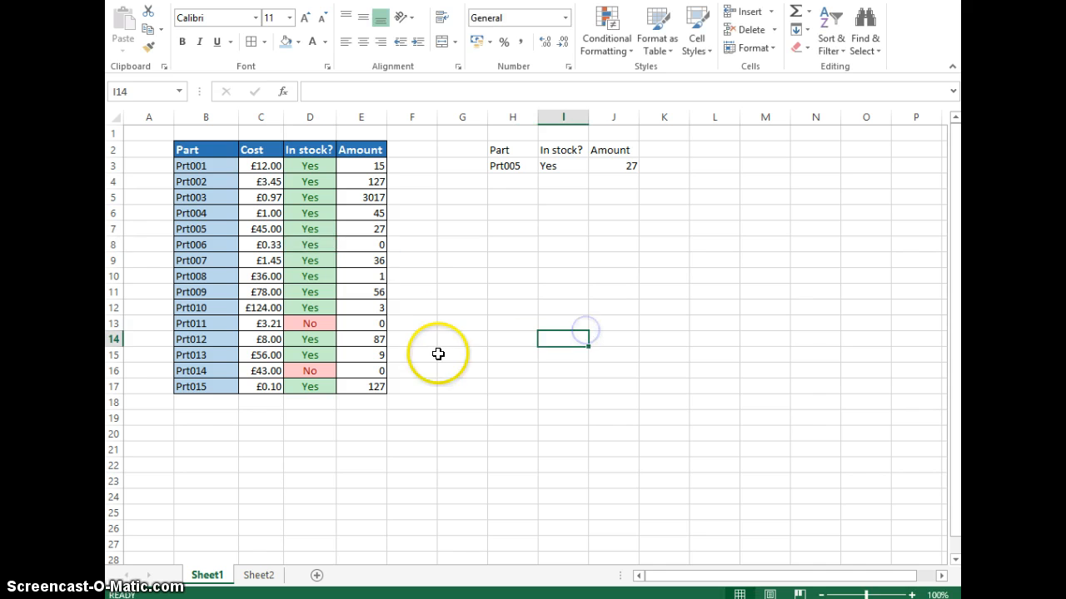
Set the In stock? value for Prt006 in D8 back to No
left_click(321, 245)
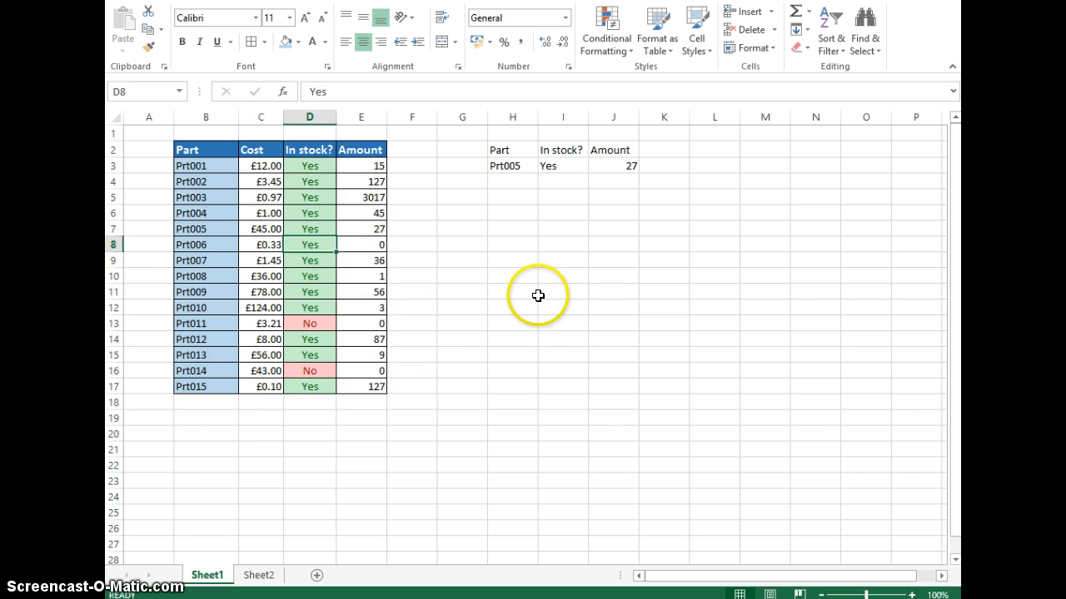
type("No")
left_click(538, 296)
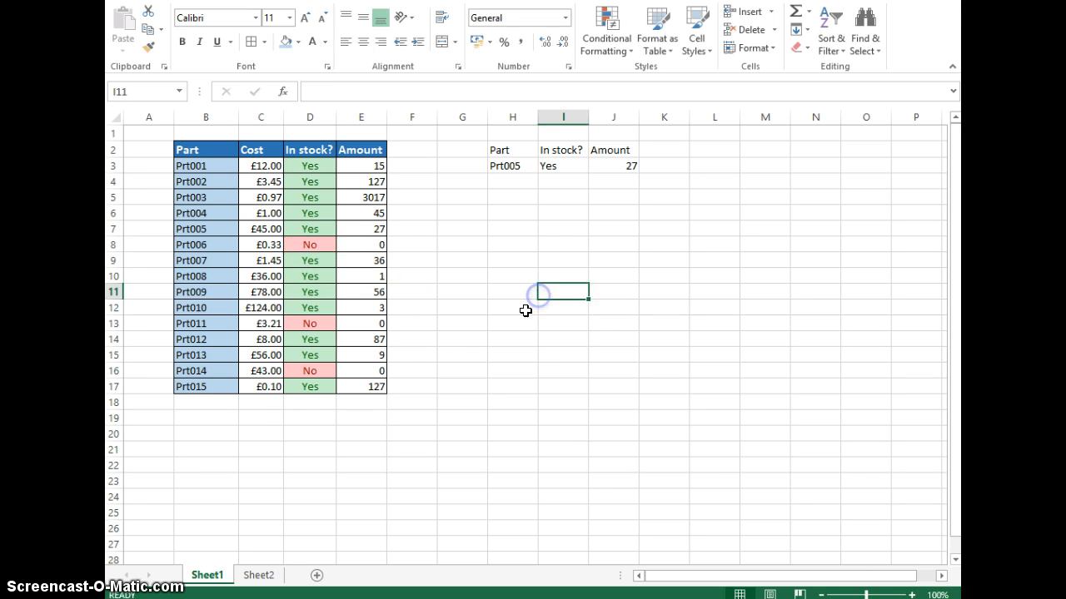